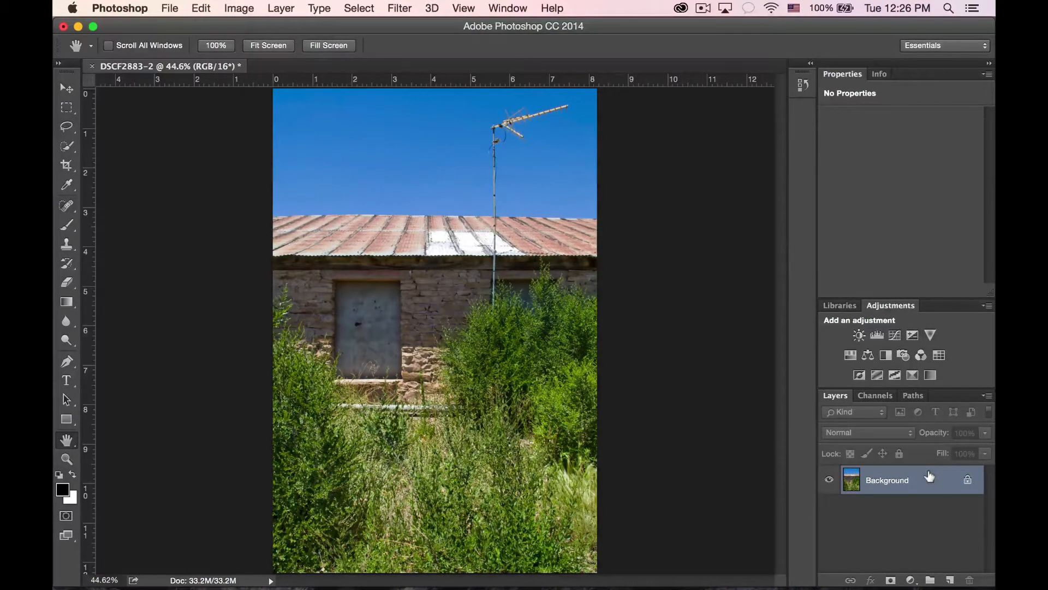
Duplicate the Background layer and name the copy "sharpen"
key(super+j)
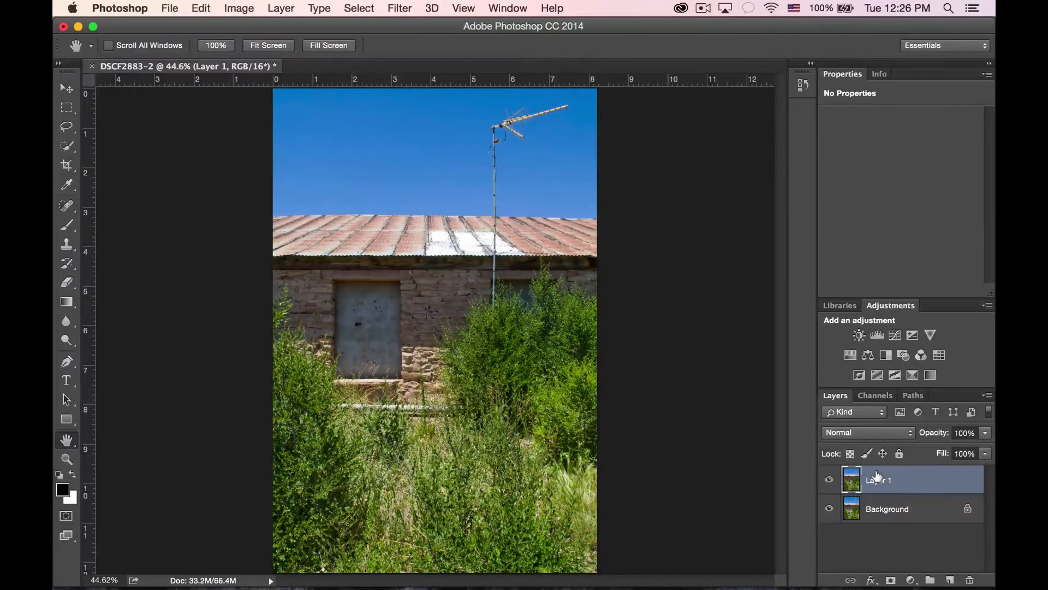
double_click(877, 479)
text(sharpen)
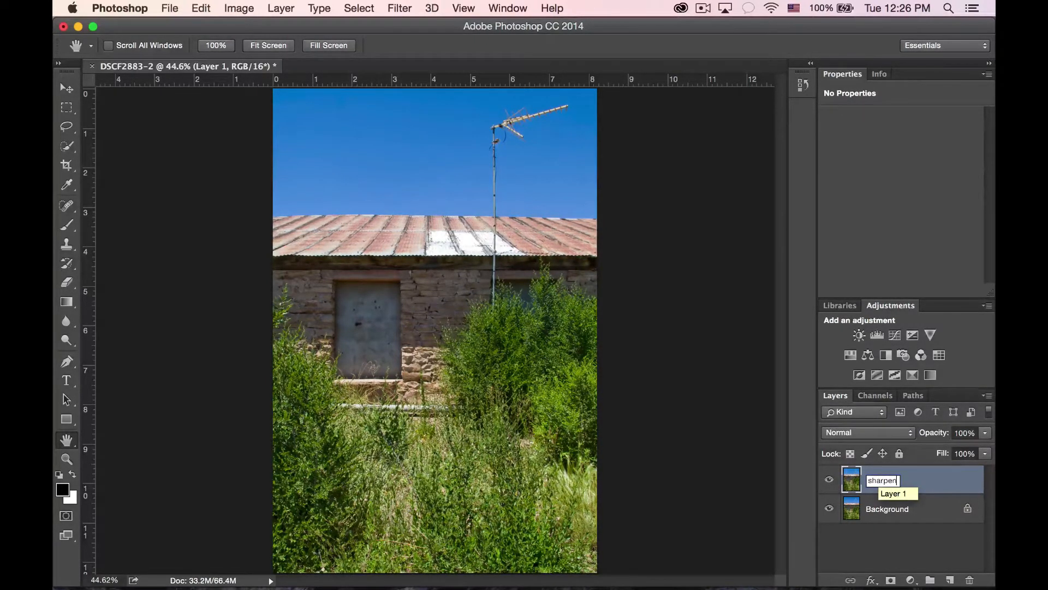
key(Return)
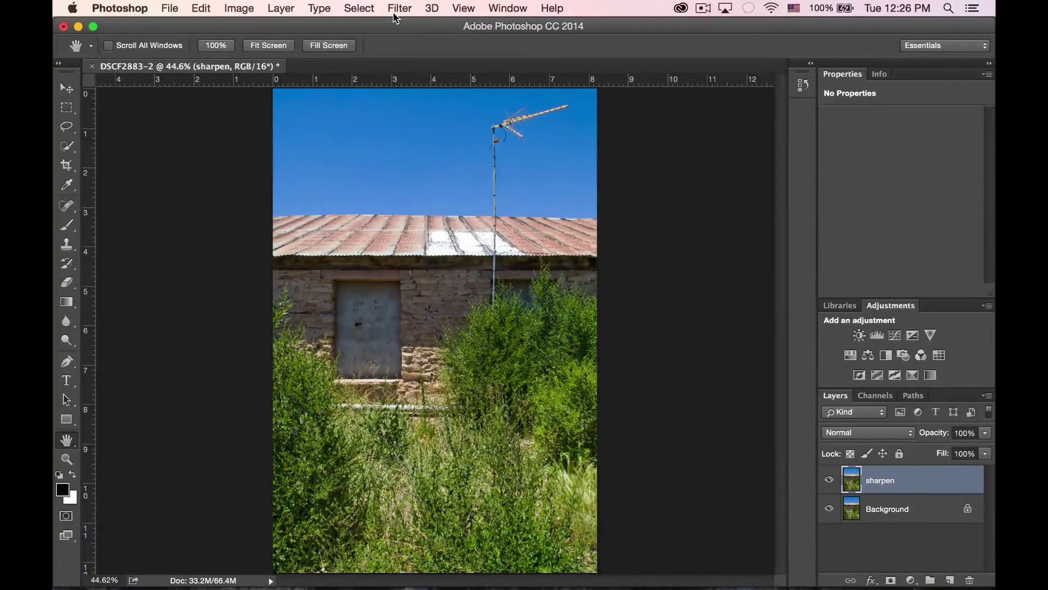
Open the Unsharp Mask filter for the sharpen layer at 100% zoom and centre its preview on the antenna
double_click(66, 460)
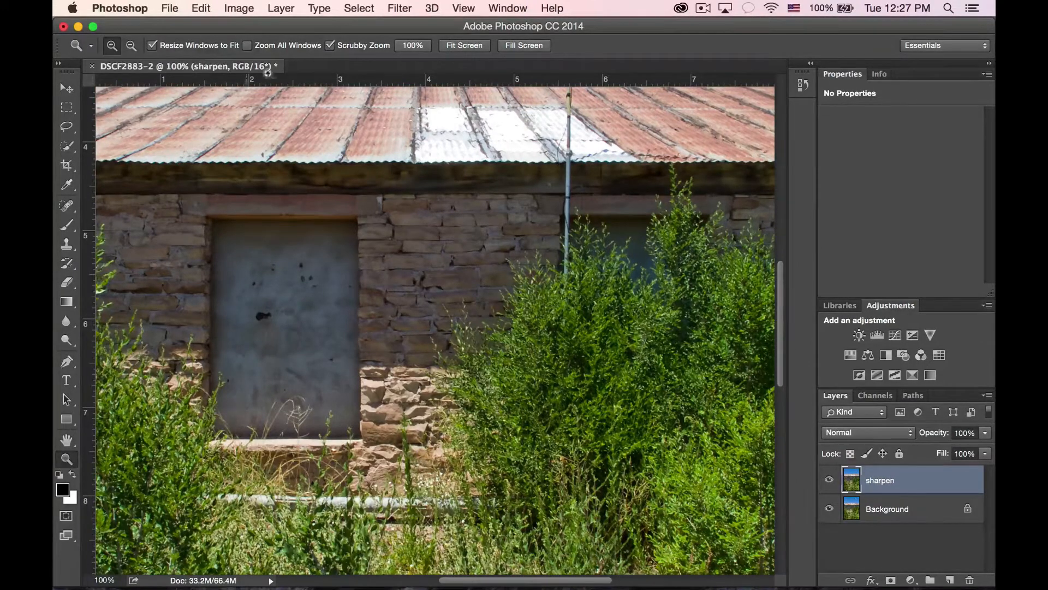
click(405, 8)
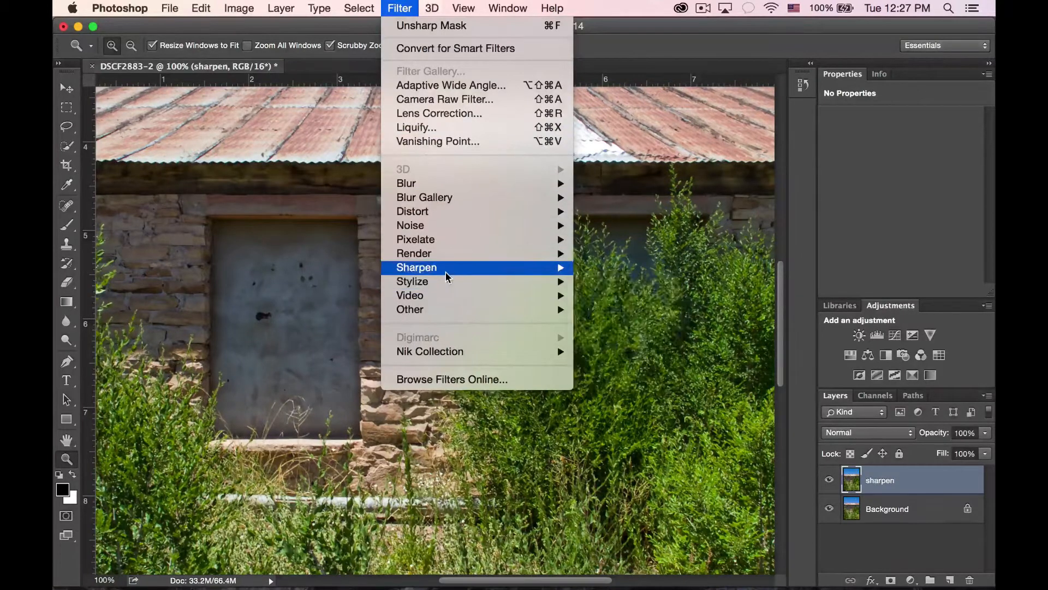
mouse_move(448, 268)
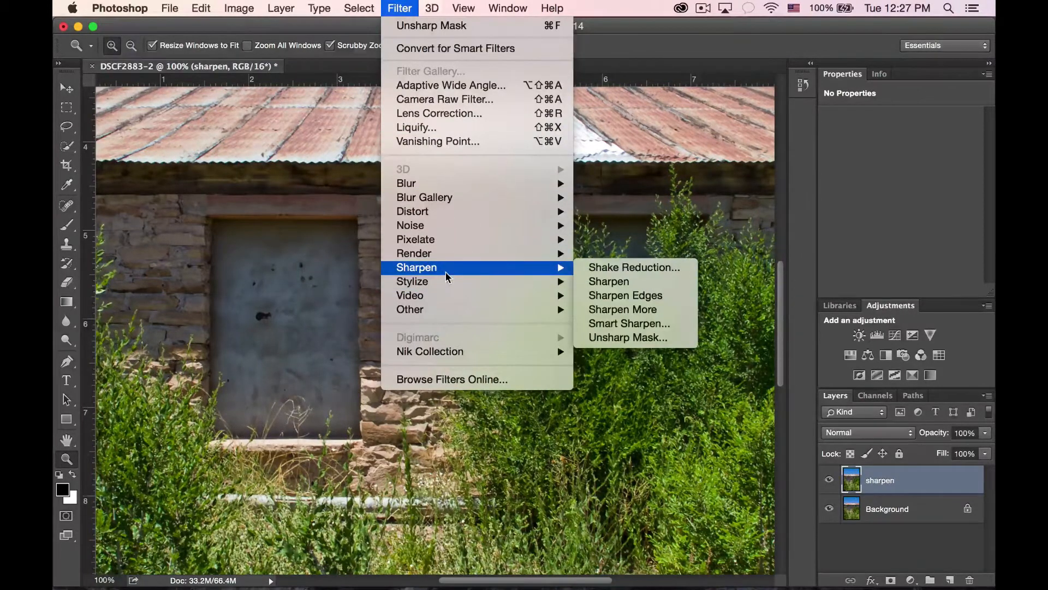
click(647, 341)
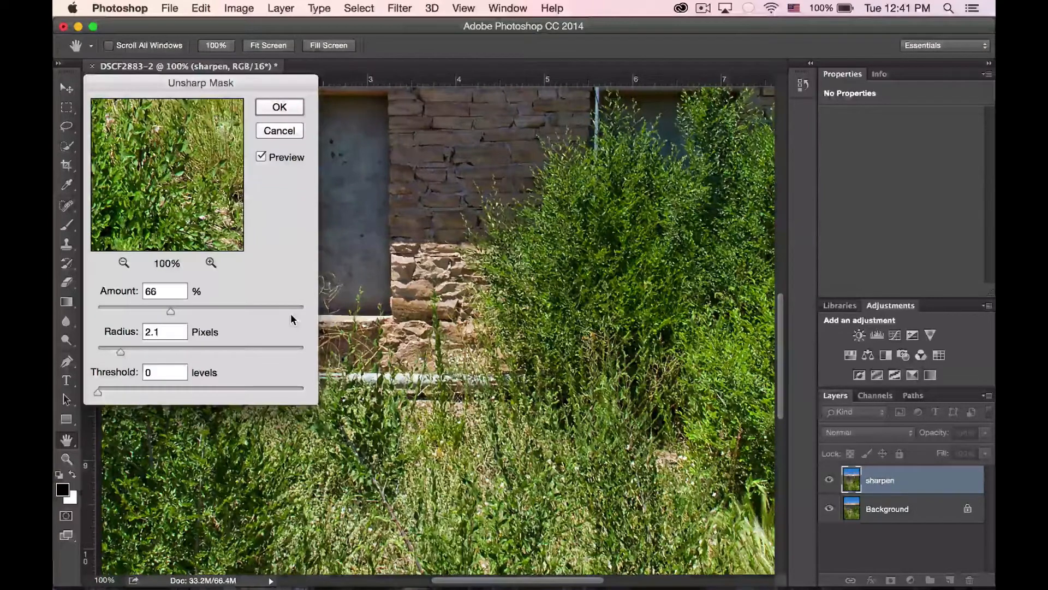
scroll(463, 253, up, 15)
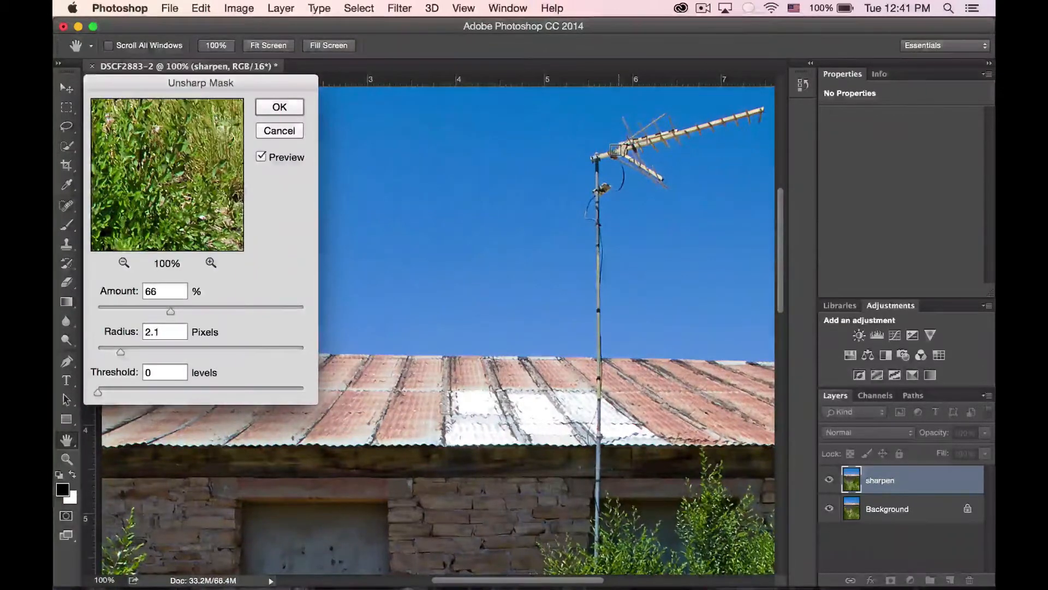
click(617, 153)
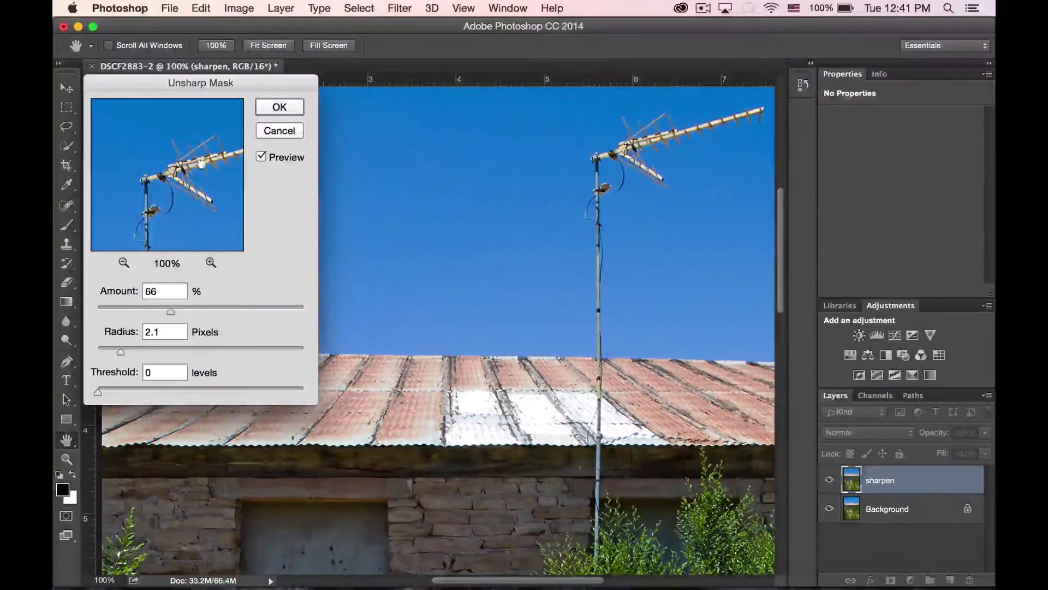
drag(199, 161, 179, 137)
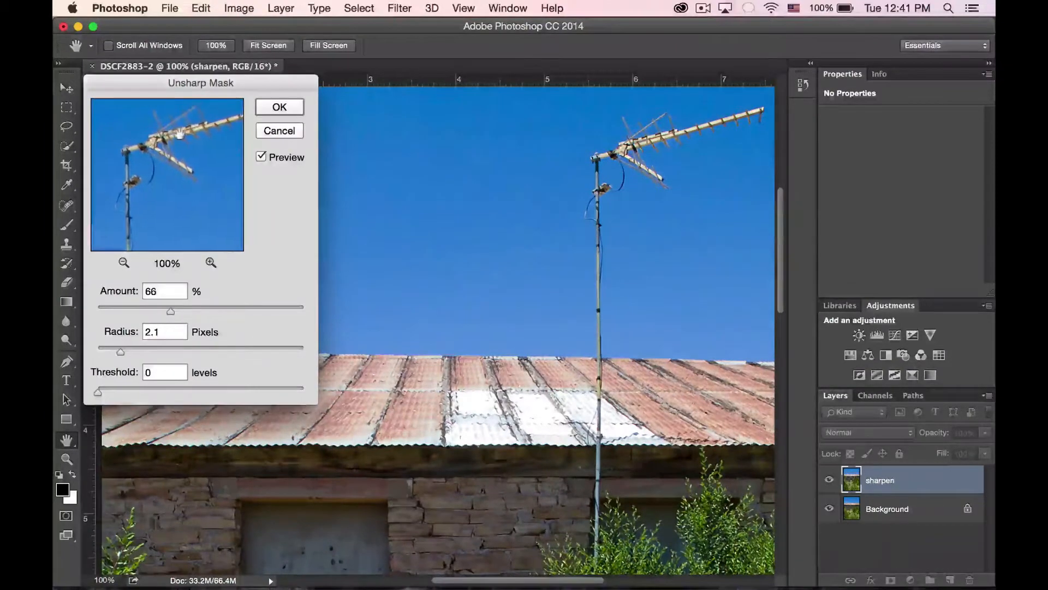
scroll(564, 286, down, 10)
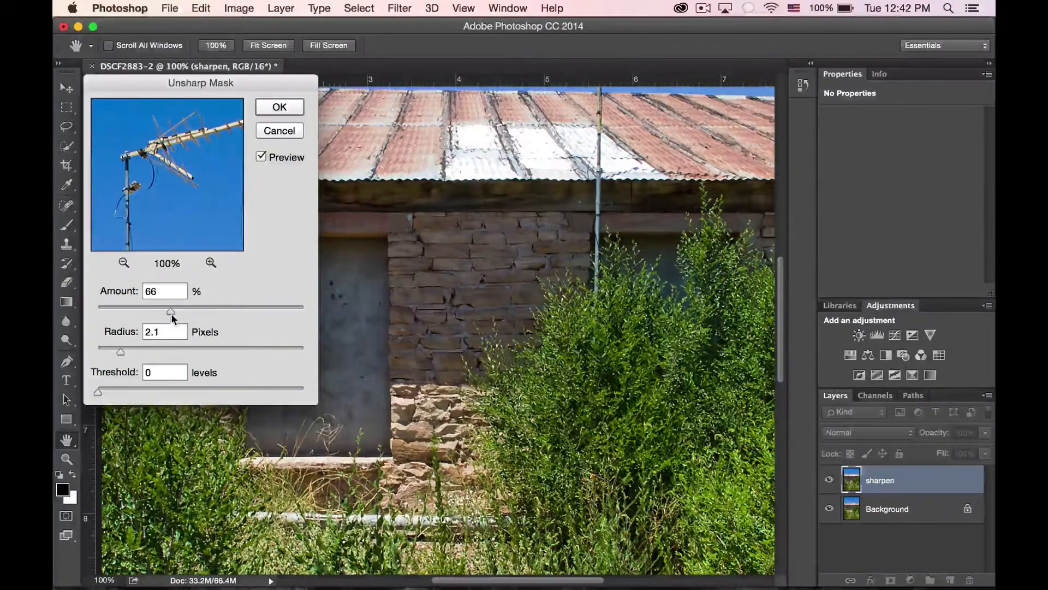
Try Unsharp Mask at amount 77% with radius 269.8 and 109.5 pixels and threshold 75, then restore threshold 0 and set radius 2.2
mouse_move(170, 310)
mouse_down()
mouse_move(279, 315)
mouse_move(183, 311)
mouse_up()
drag(119, 351, 270, 348)
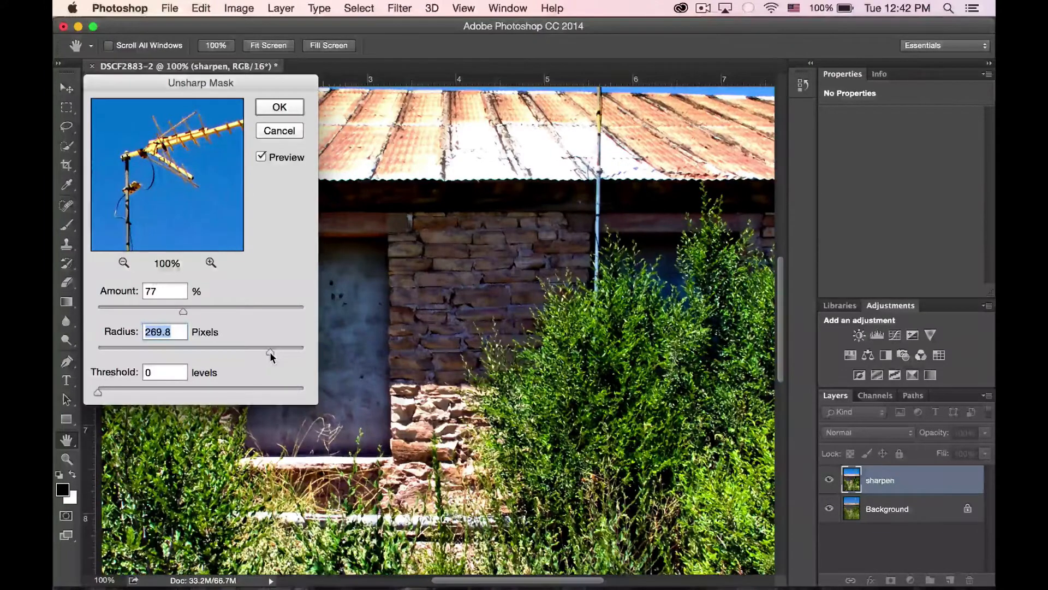
drag(269, 352, 231, 336)
drag(96, 391, 183, 404)
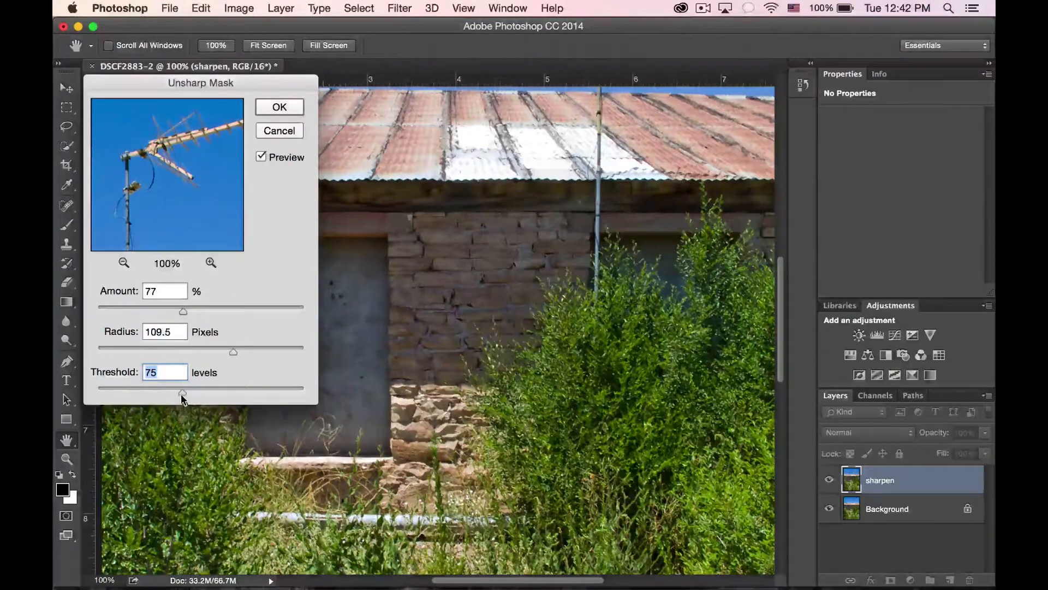
drag(182, 404, 59, 387)
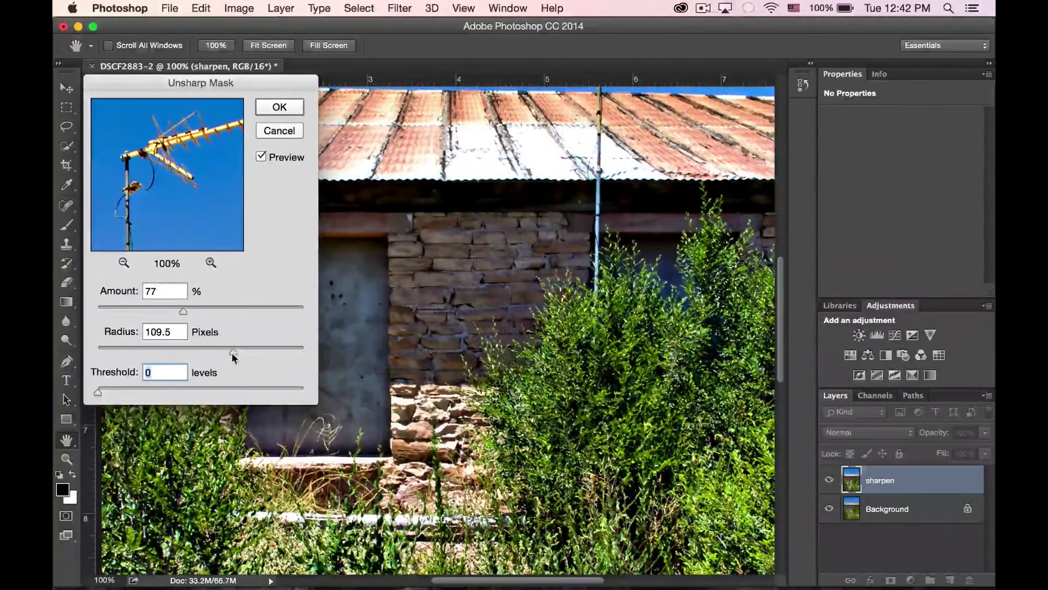
drag(233, 352, 121, 352)
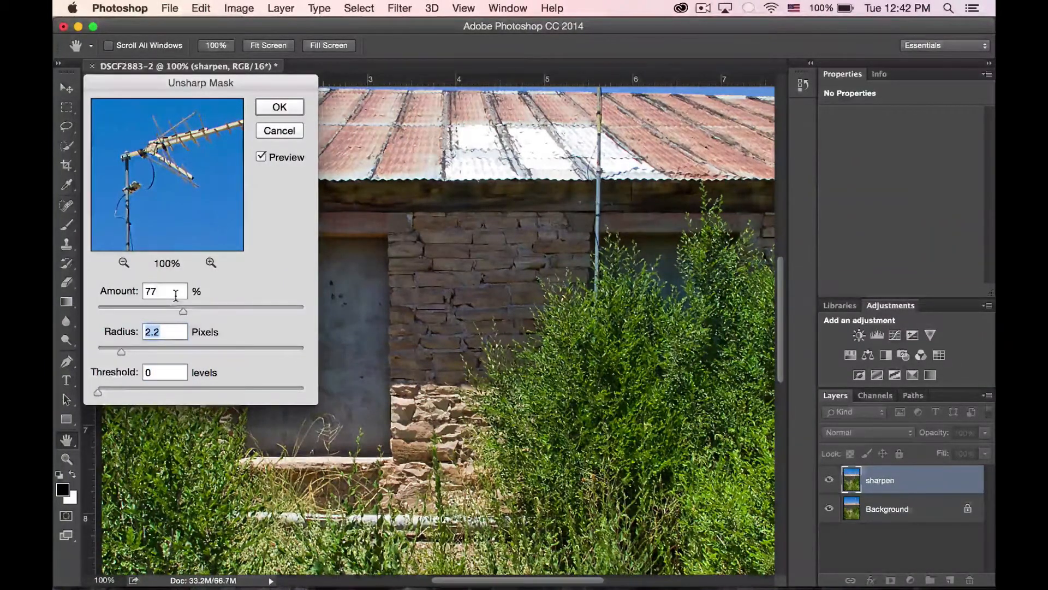
Try amounts of 53% and 79% with a radius of 4.3 pixels, and compare the image with and without the preview
drag(183, 310, 155, 309)
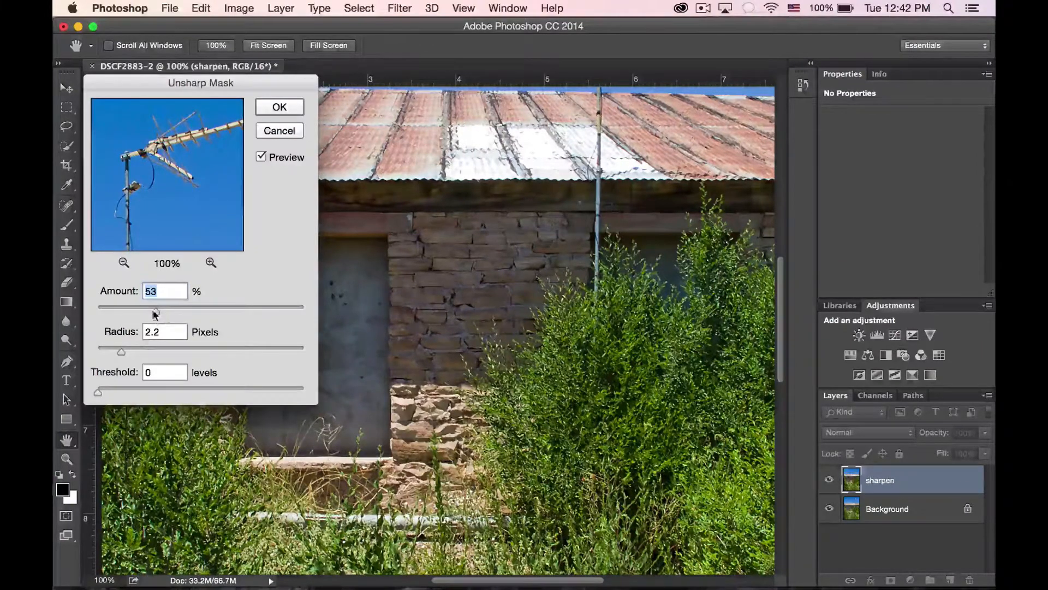
drag(156, 308, 185, 307)
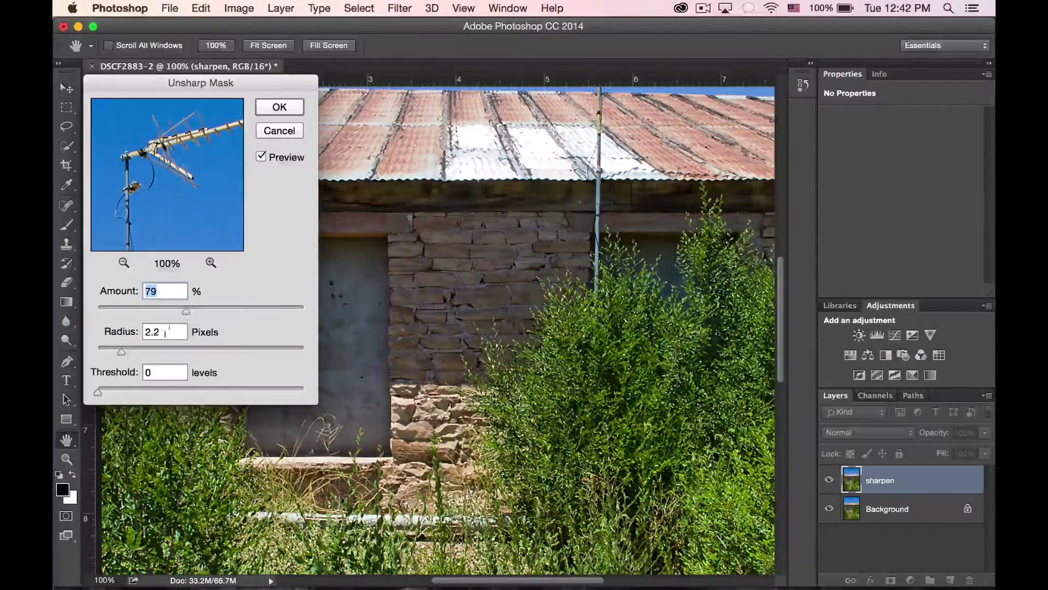
drag(121, 351, 145, 352)
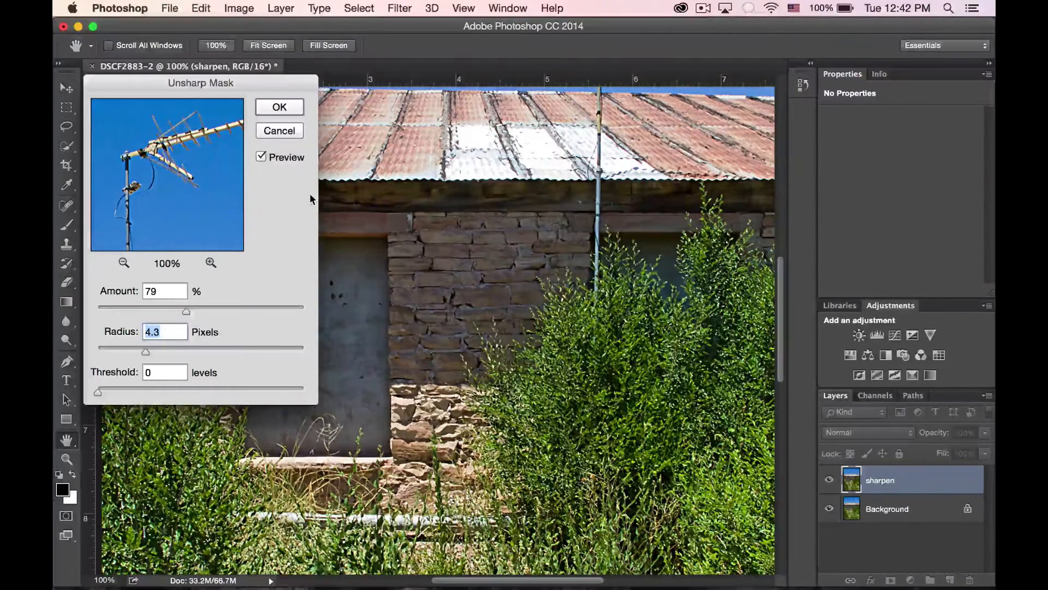
click(261, 157)
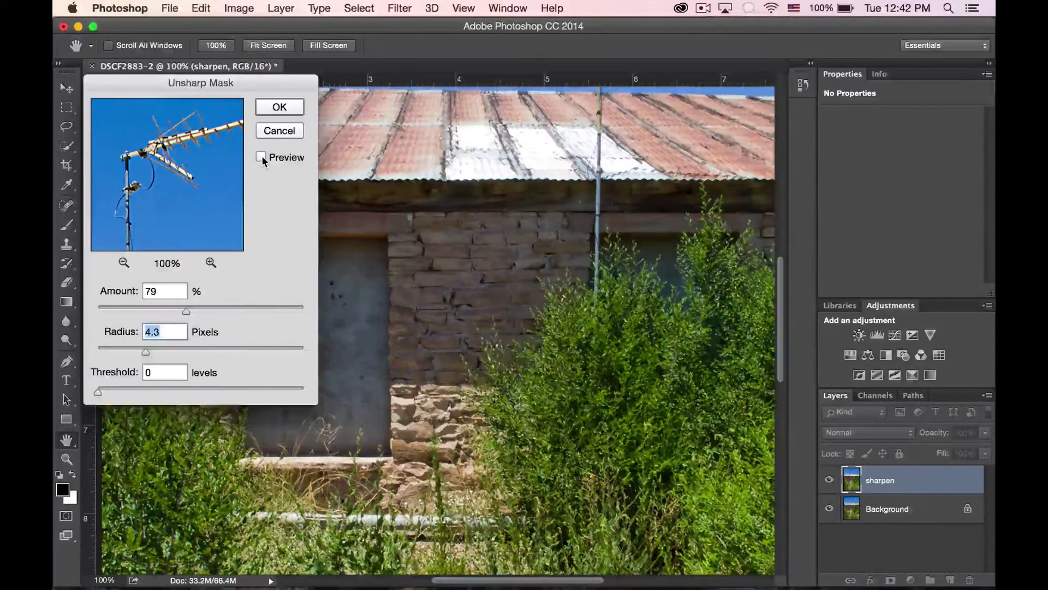
click(262, 157)
click(262, 158)
click(262, 157)
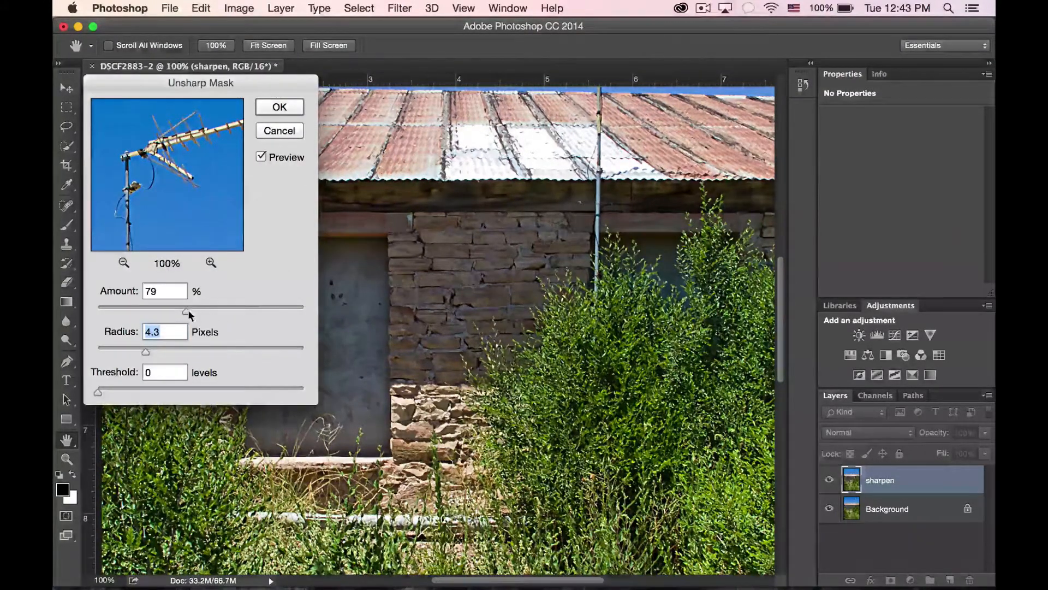
Apply Unsharp Mask to the sharpen layer with amount 66%, radius 3.1 pixels and threshold 0, after comparing before and after
drag(188, 310, 171, 310)
drag(146, 351, 131, 352)
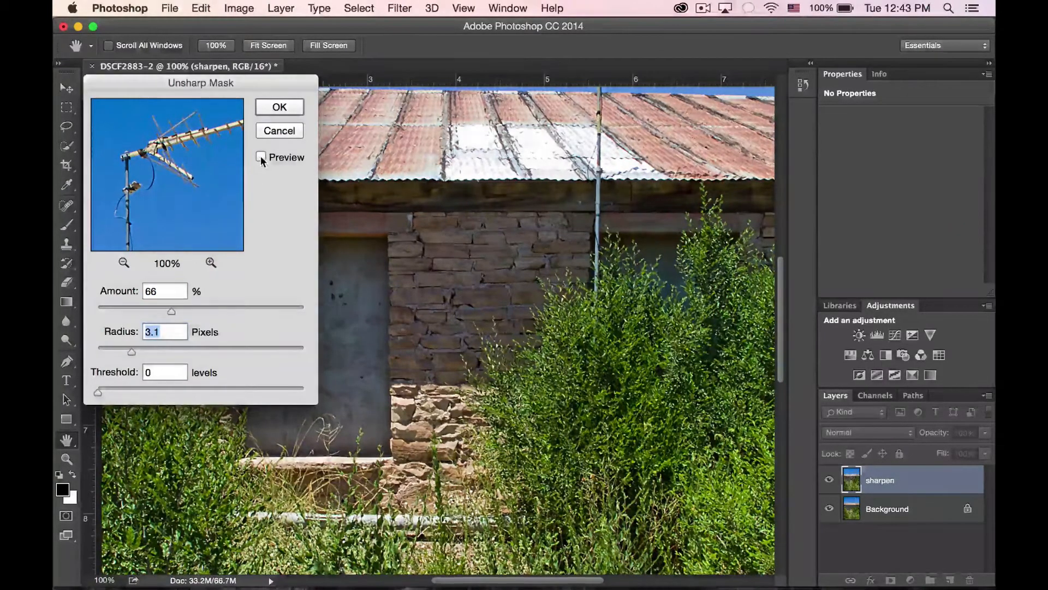
click(170, 204)
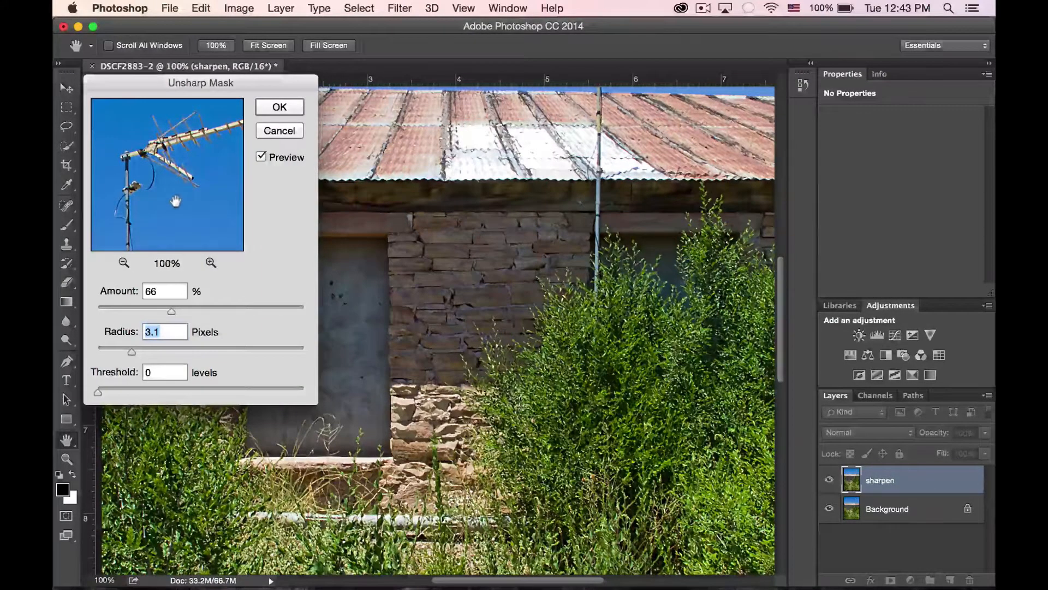
click(280, 108)
key(z)
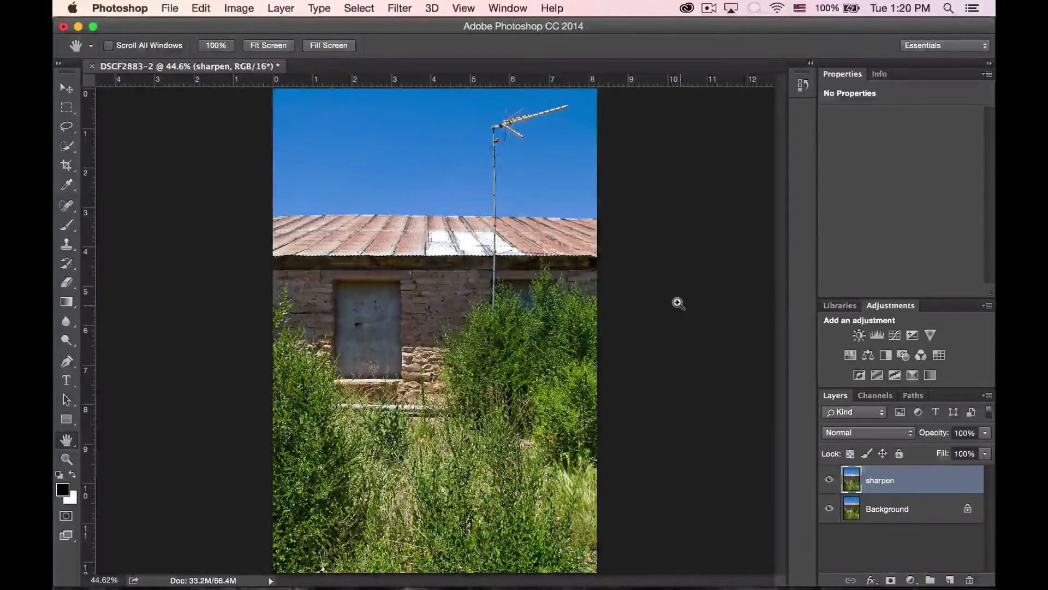
Start saving the layered document as a new file and name it unsharp.psd
key(super+shift+s)
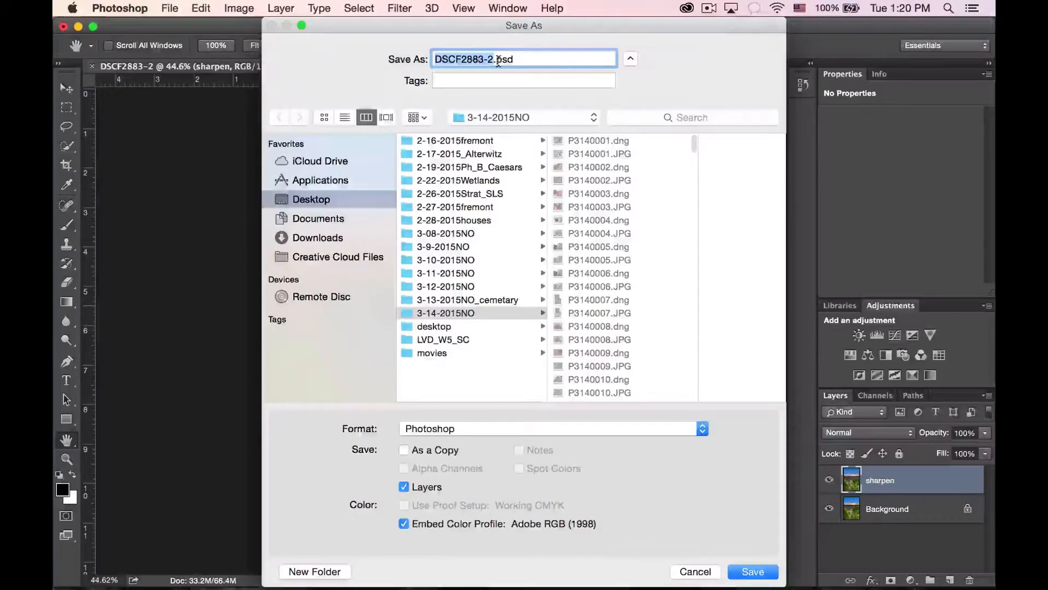
click(492, 58)
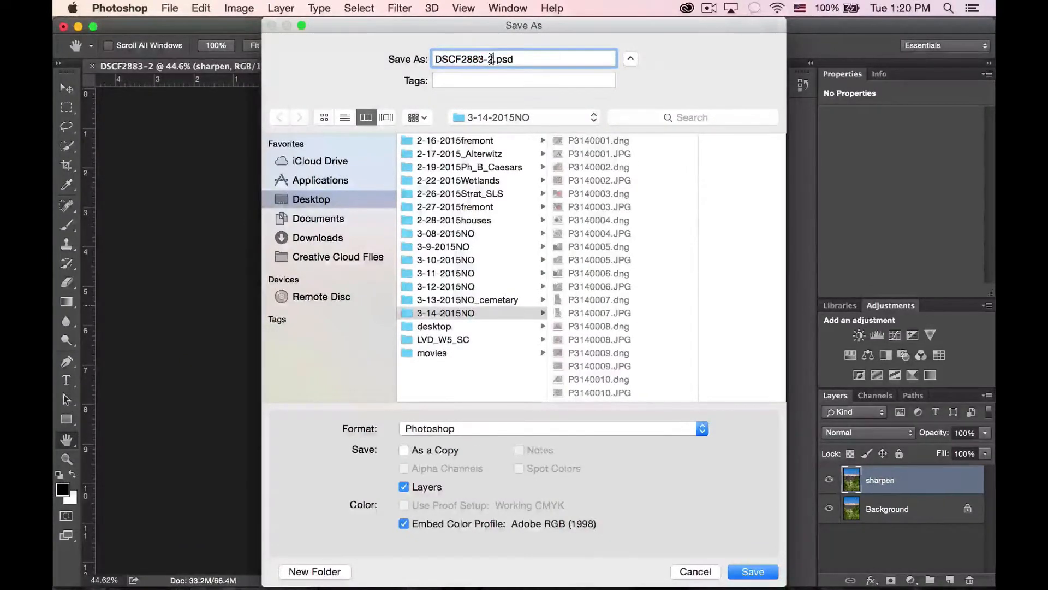
key(BackSpace)
key(BackSpace)
key(BackSpace)
key(BackSpace)
key(BackSpace)
key(BackSpace)
key(BackSpace)
key(BackSpace)
key(BackSpace)
key(BackSpace)
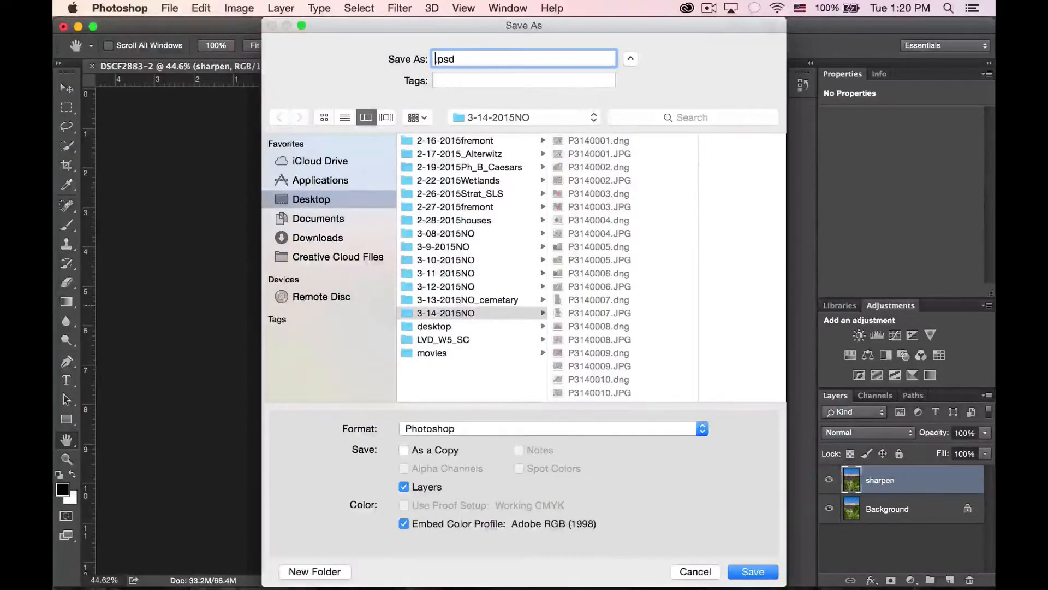
text(unshar)
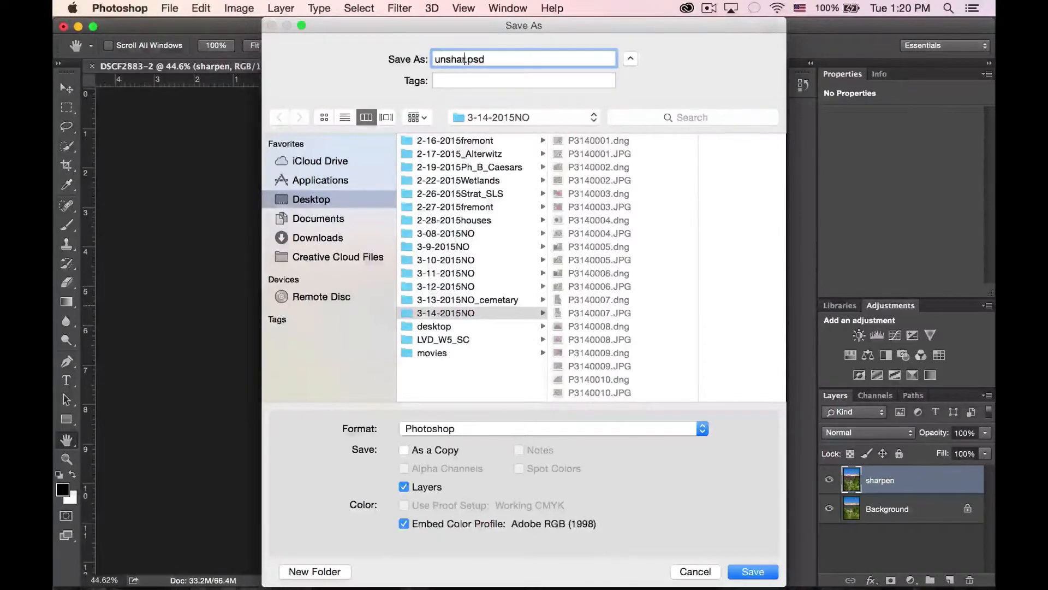
text(p)
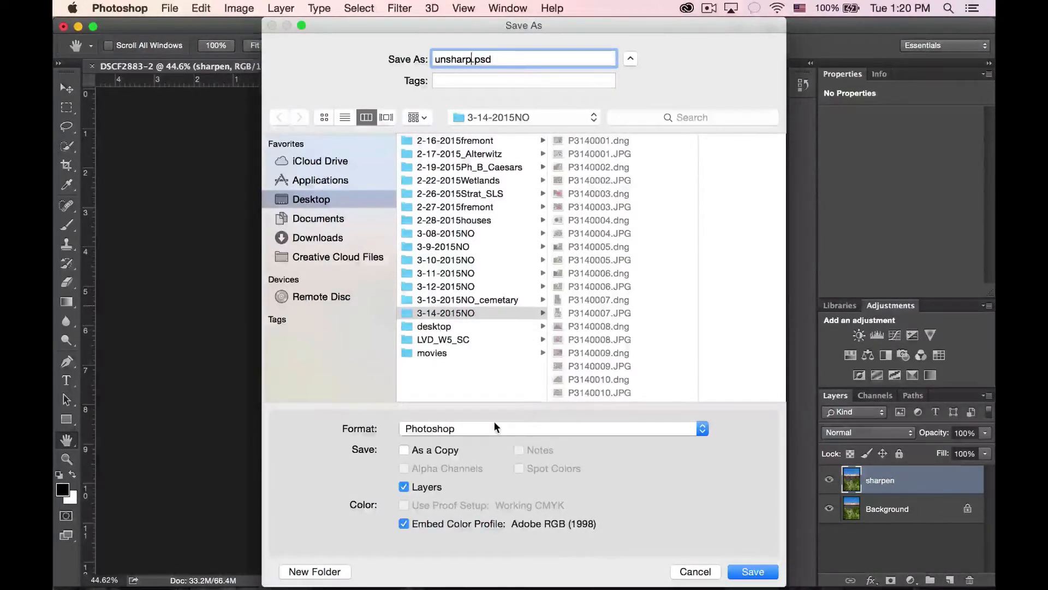
Create a folder named "sharpening" on the Desktop and save the file there in Photoshop format with Maximize Compatibility on
click(457, 375)
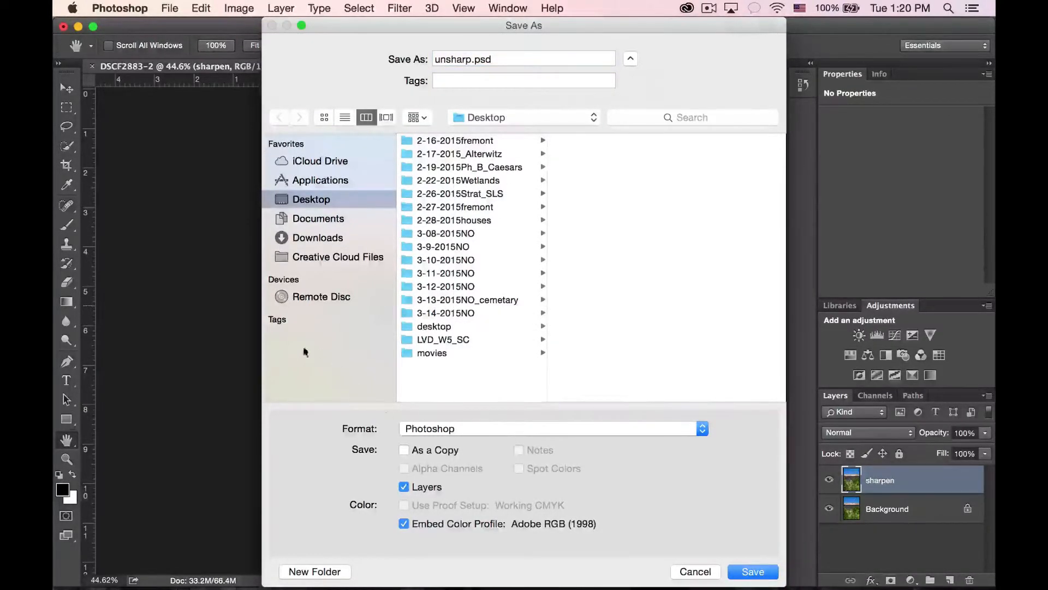
click(322, 571)
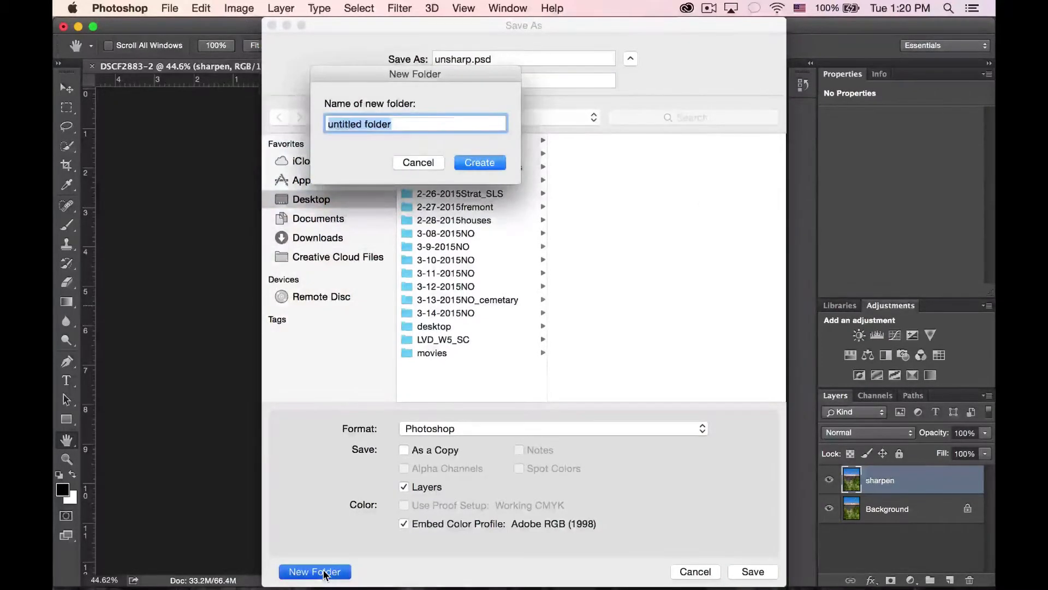
text(sharpening)
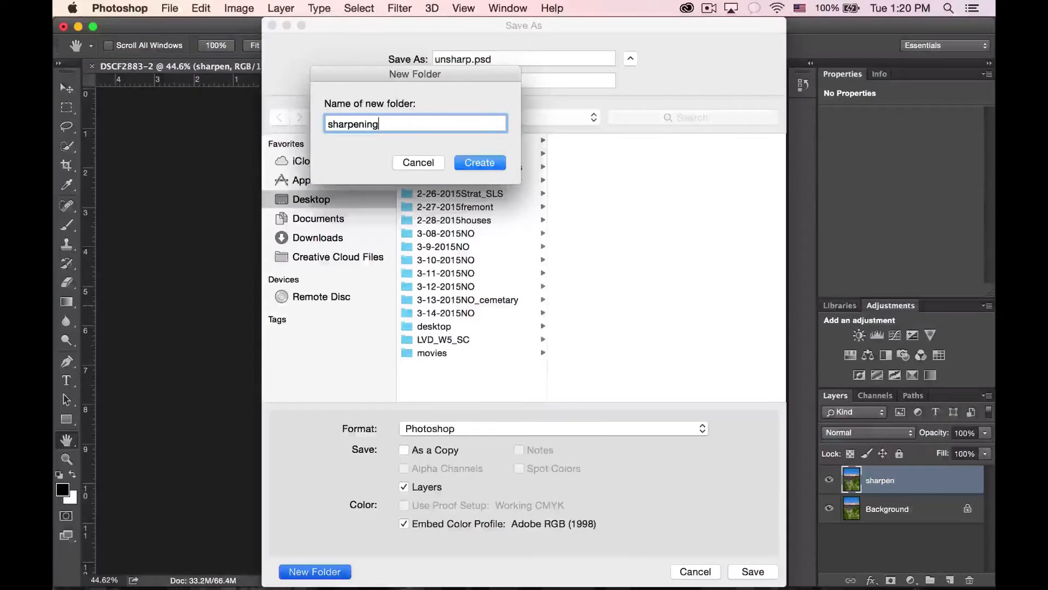
click(474, 164)
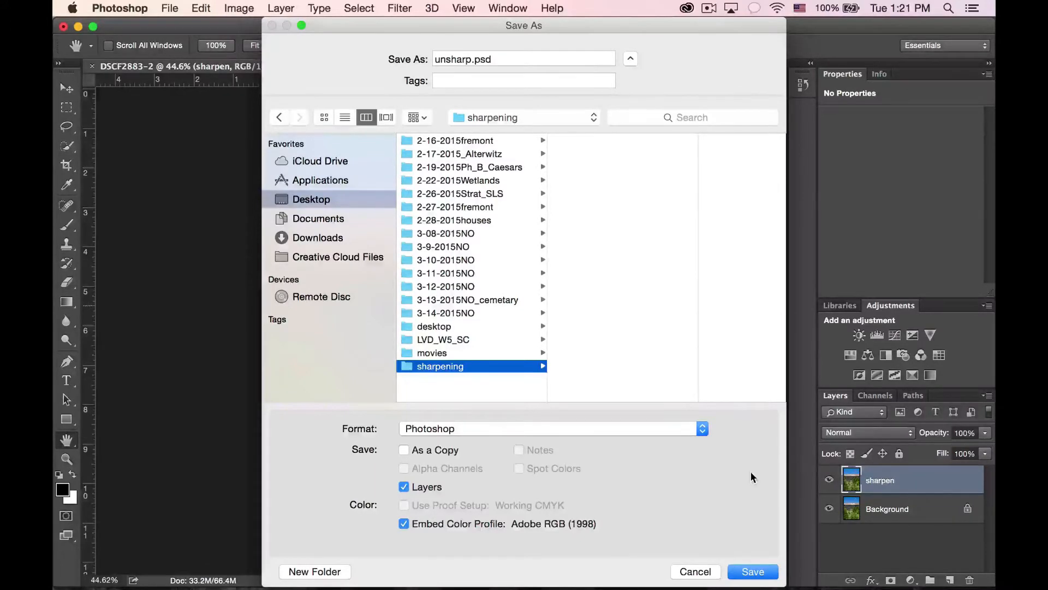
click(755, 571)
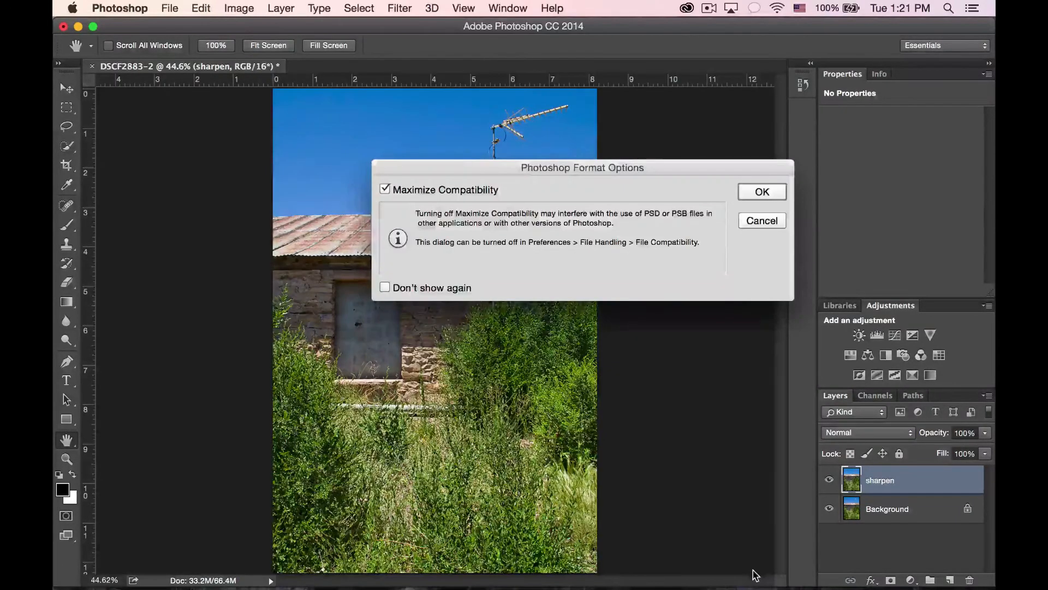
click(758, 189)
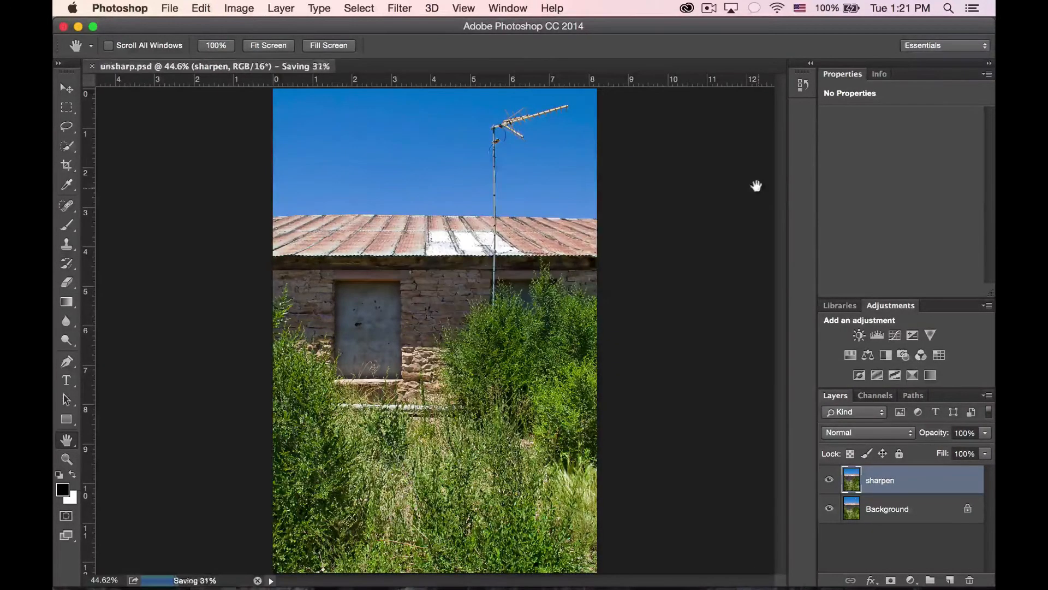